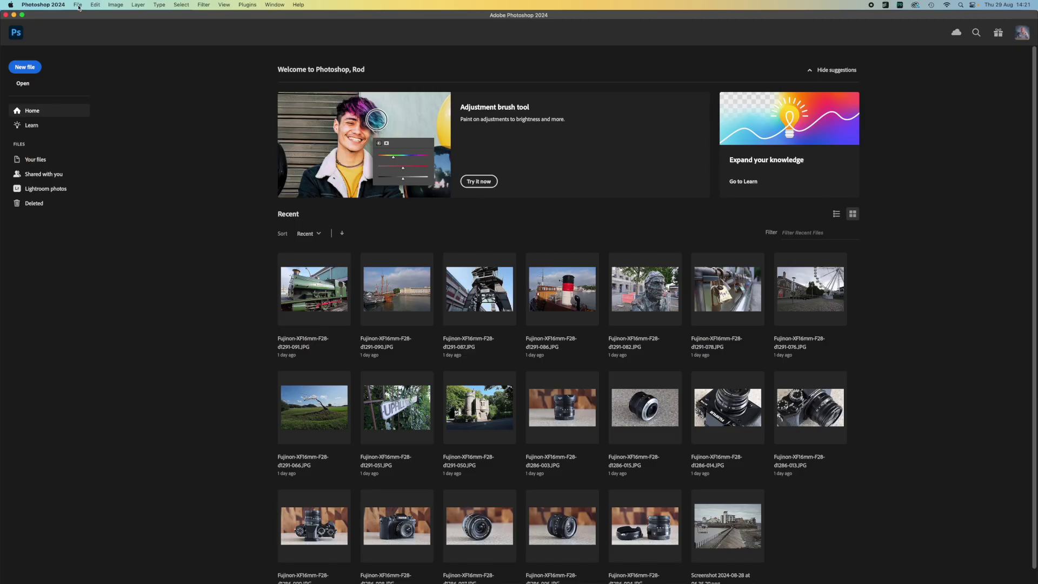
pyautogui.click(79, 5)
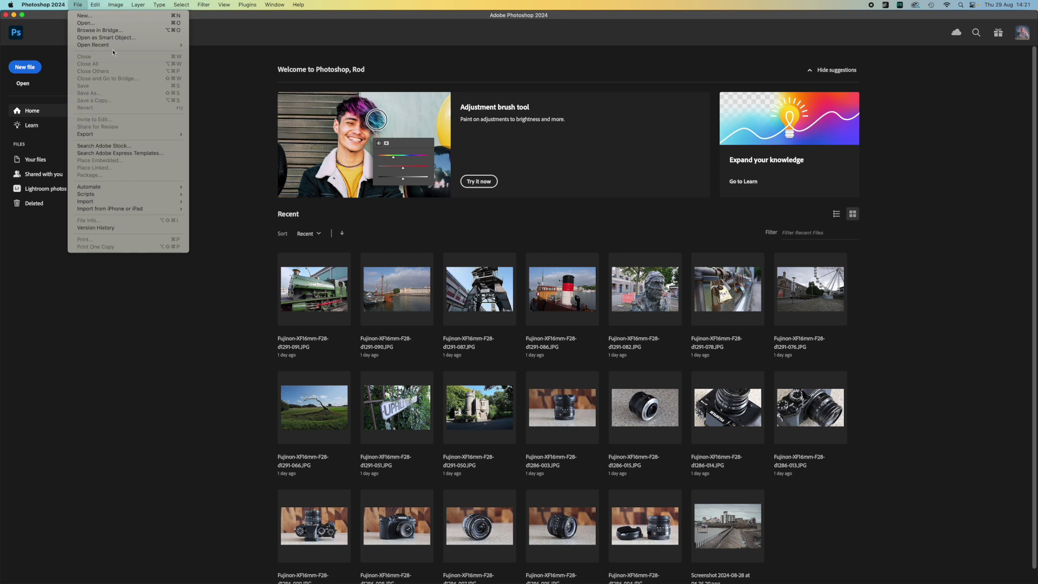
pyautogui.click(115, 17)
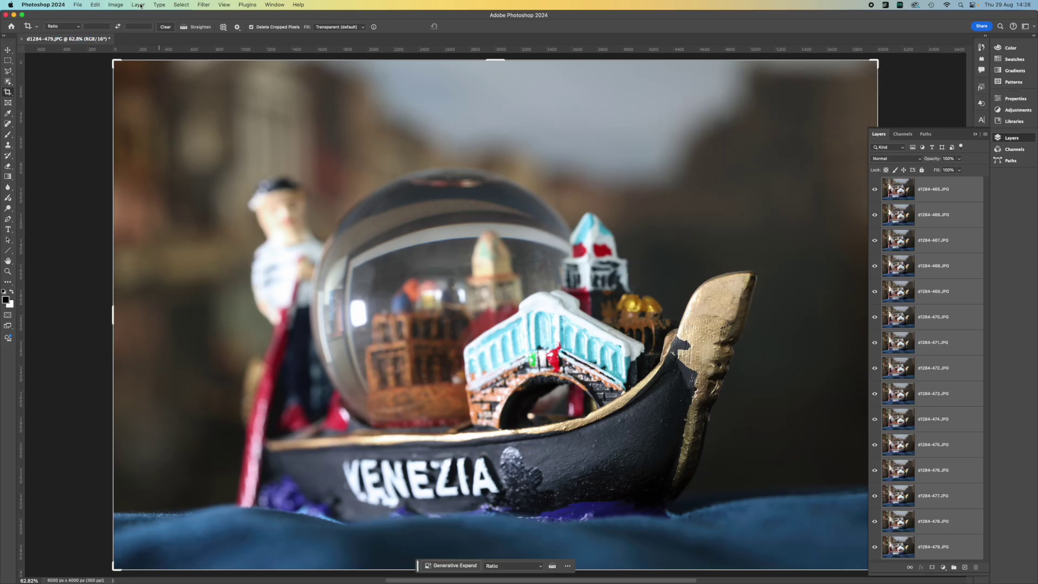
pyautogui.click(96, 4)
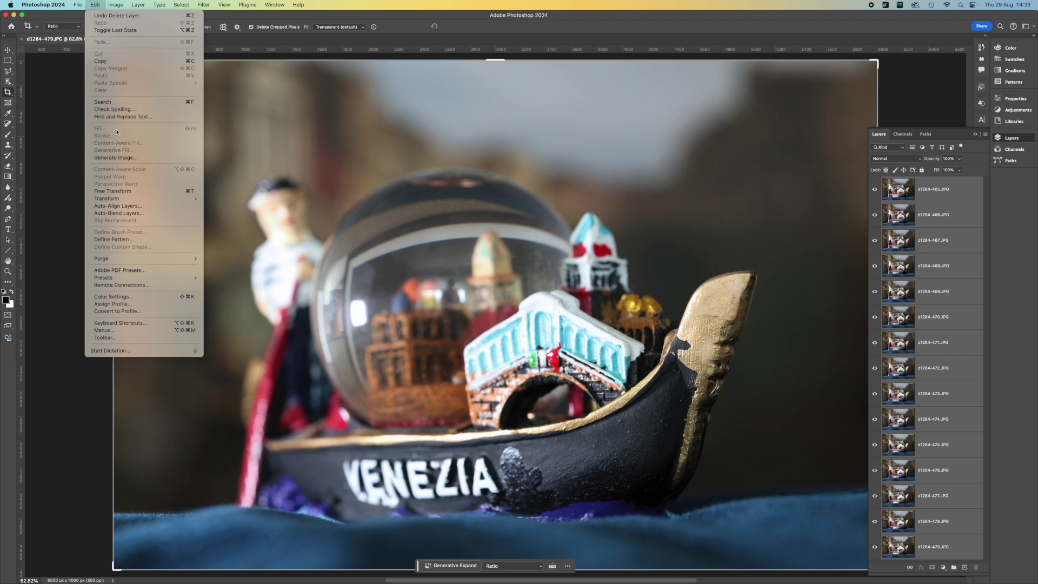
pyautogui.click(119, 206)
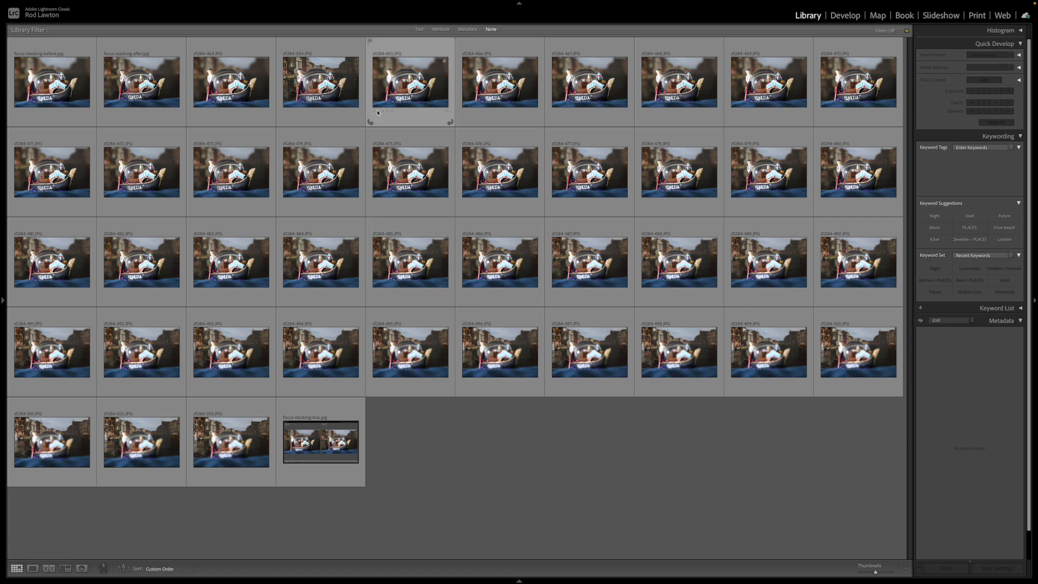
# In Lightroom Classic, view d1284-465.JPG enlarged and go through the following frames to examine how the focus point shifts across the stack.
pyautogui.click(426, 102)
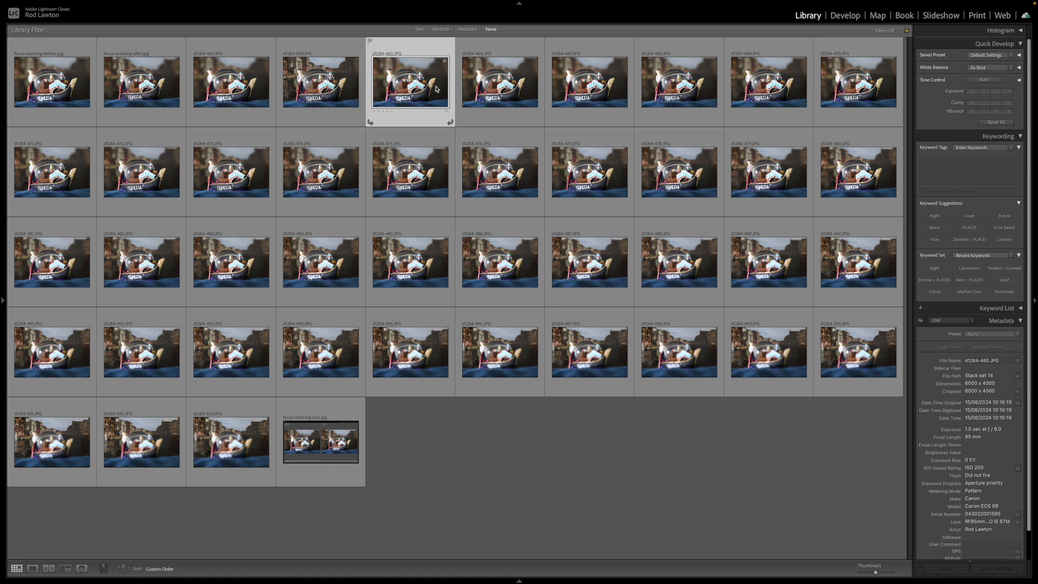
pyautogui.doubleClick(434, 89)
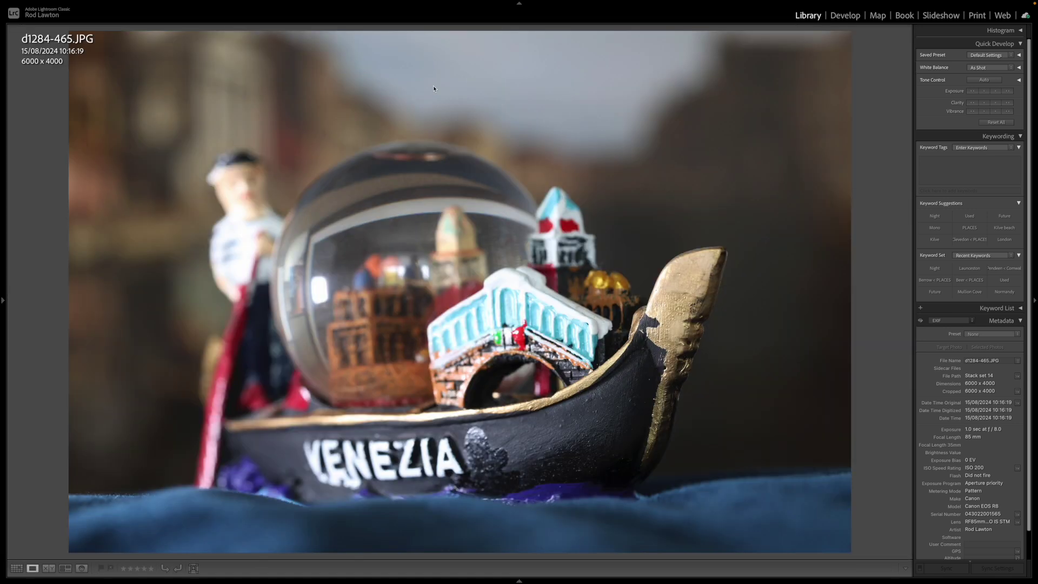
pyautogui.press('Right')
pyautogui.press('Right')
pyautogui.press('Right')
pyautogui.press('Right')
pyautogui.press('Right')
pyautogui.press('Right')
pyautogui.press('Right')
pyautogui.press('Right')
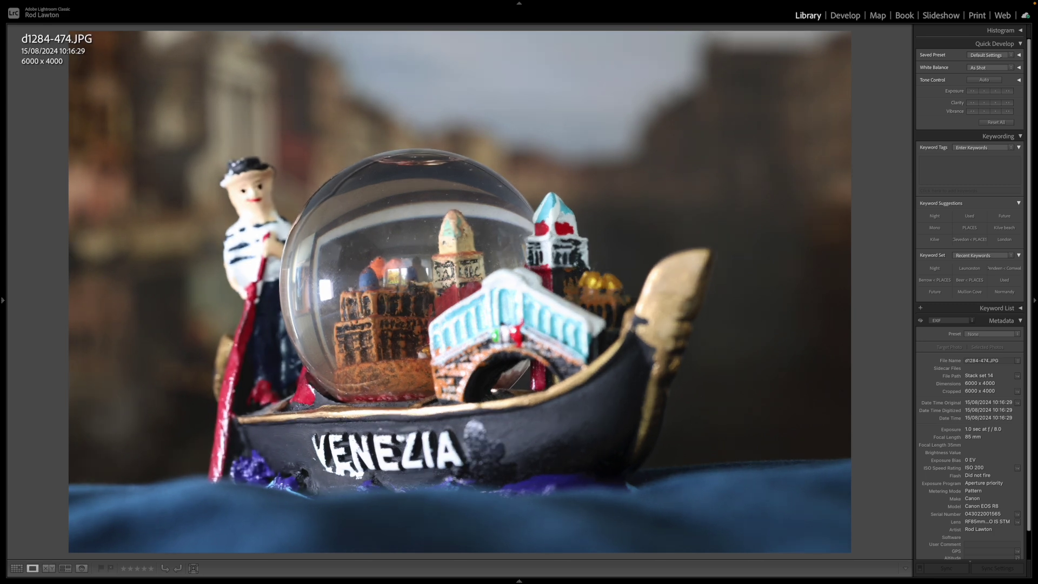
pyautogui.press('Right')
pyautogui.press('Right')
pyautogui.press('Right')
pyautogui.press('Right')
pyautogui.press('Right')
pyautogui.press('Right')
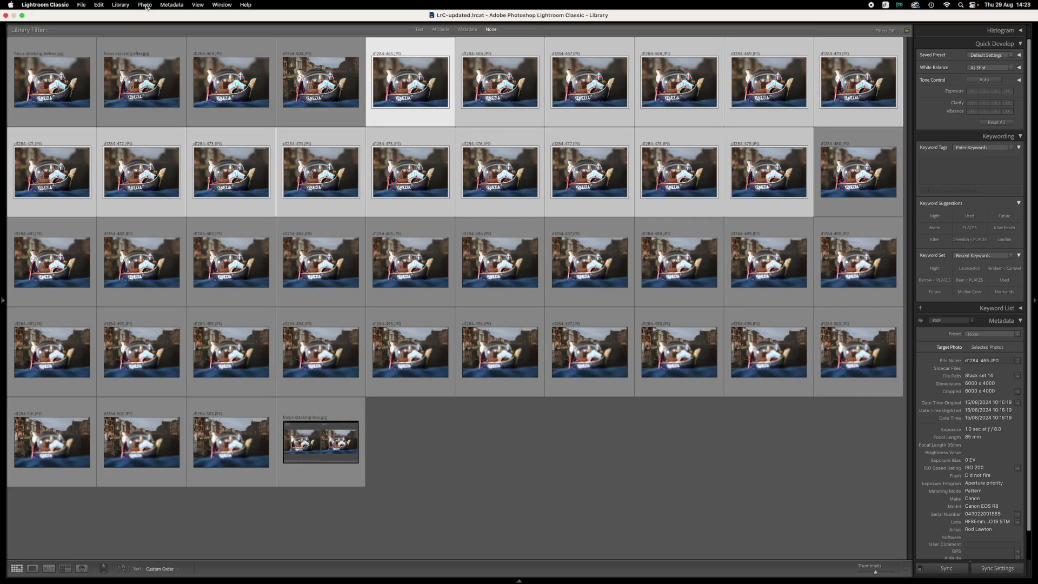
# Open the selected photos d1284-465 to d1284-479 as layers in one Photoshop document and enlarge the layer list to show the whole stack.
pyautogui.click(145, 5)
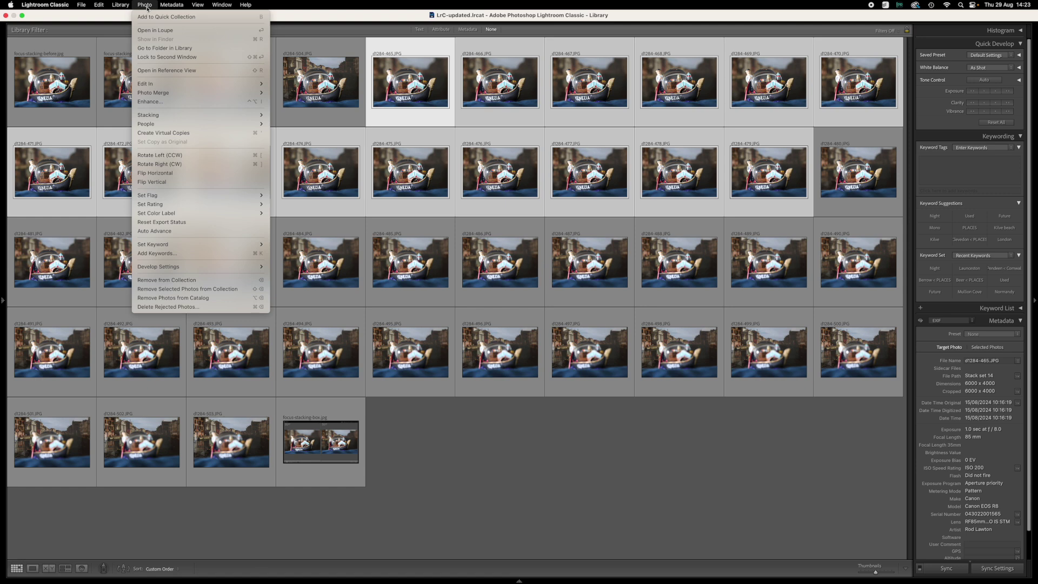
pyautogui.moveTo(151, 83)
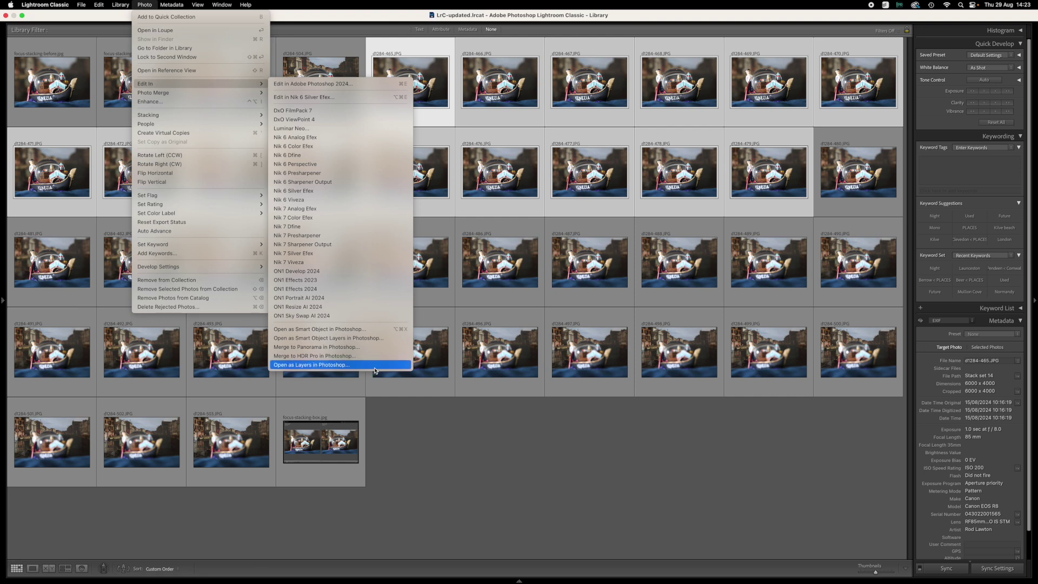
pyautogui.click(374, 366)
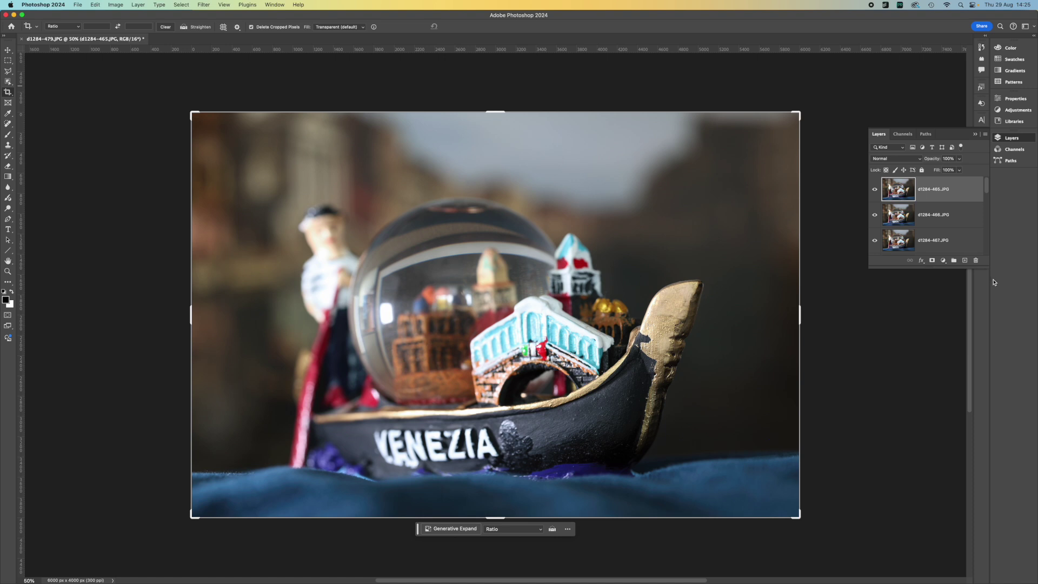
pyautogui.moveTo(987, 268); pyautogui.dragTo(984, 575)
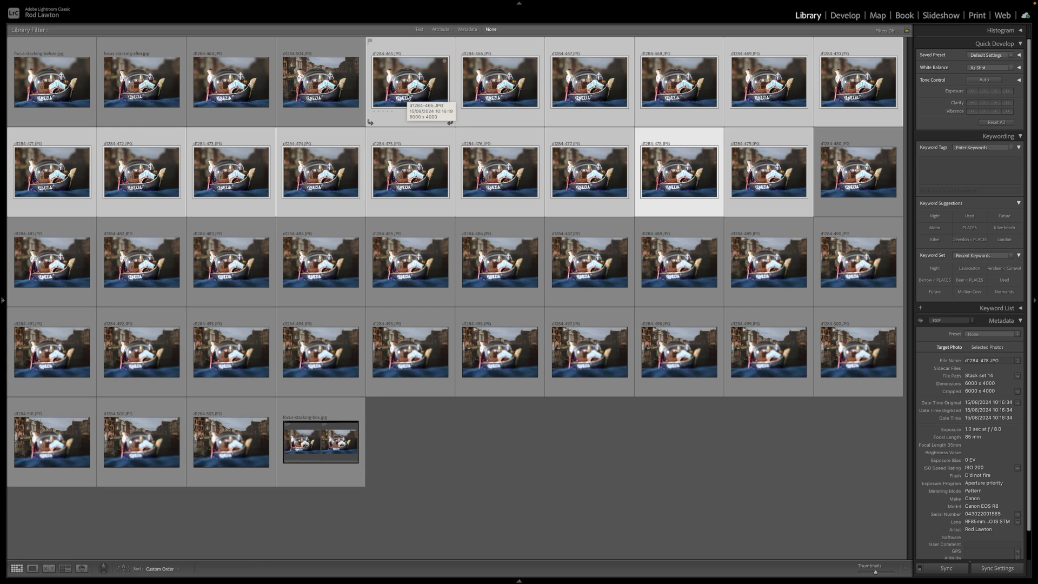
# Back in Lightroom Classic's Develop module, compare the first and last selected frames and go through the set to examine framing and size shifts.
pyautogui.press('d')
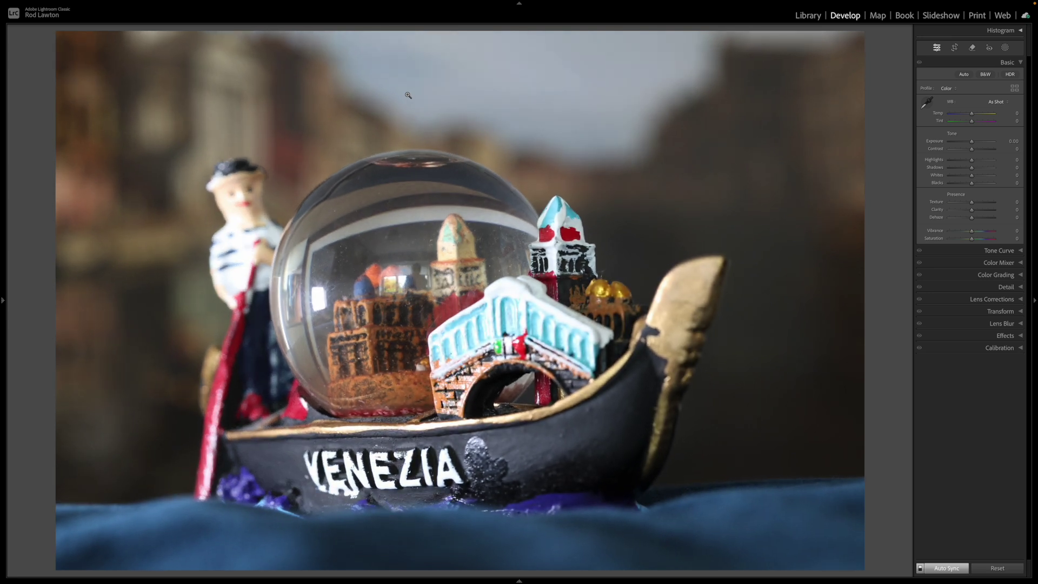
pyautogui.press('Right')
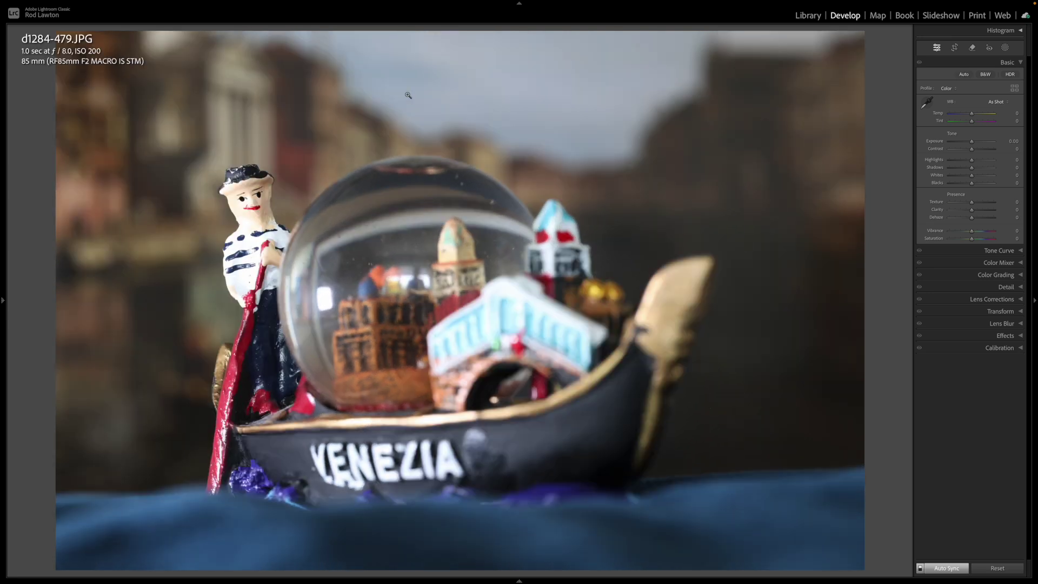
pyautogui.press('Left')
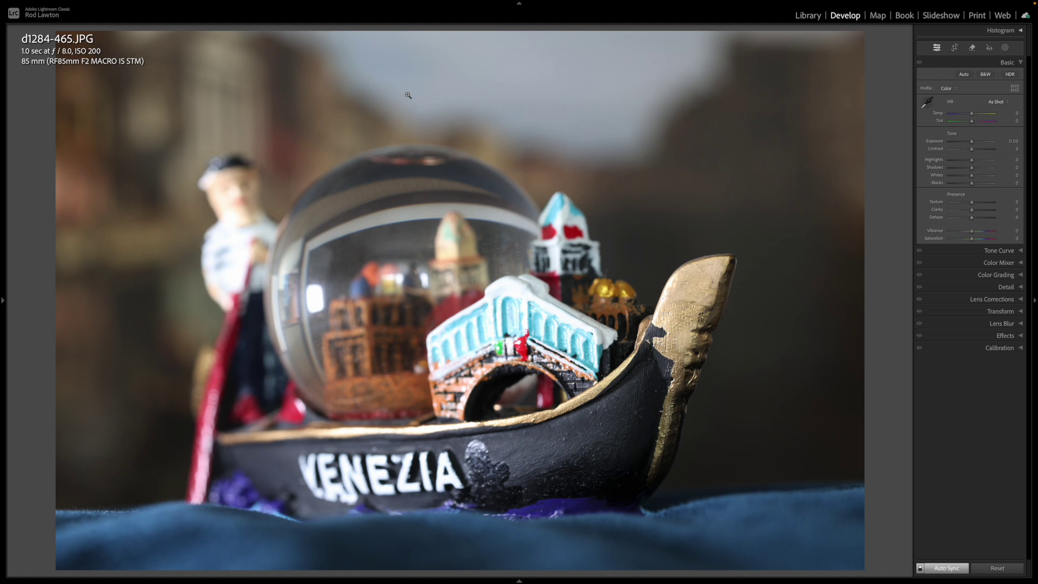
pyautogui.press('Right')
pyautogui.press('Right')
pyautogui.press('Right')
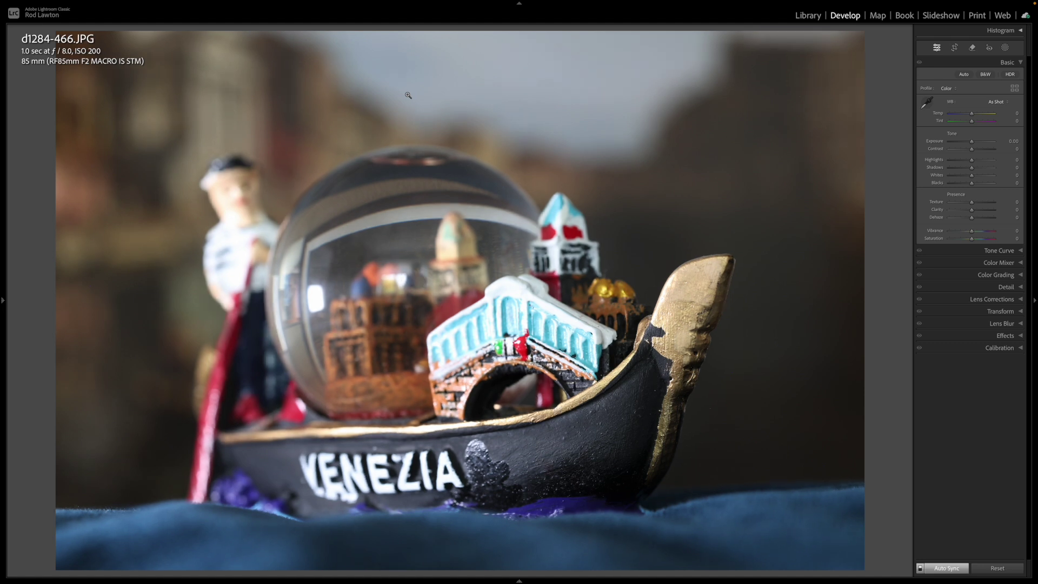
pyautogui.press('Right')
pyautogui.press('Right')
pyautogui.press('Right')
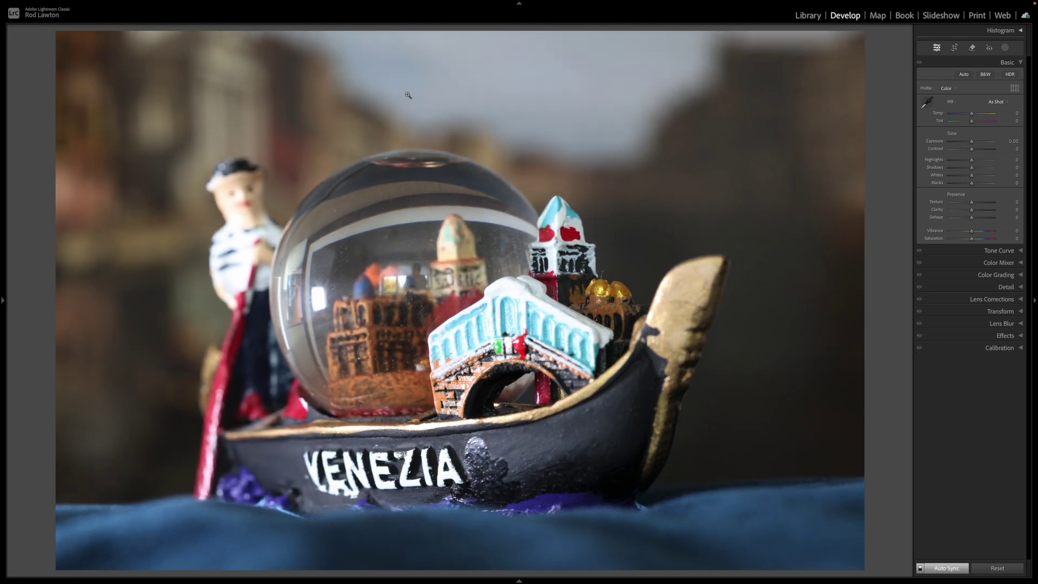
pyautogui.press('Right')
pyautogui.press('Right')
pyautogui.press('Right')
pyautogui.press('Right')
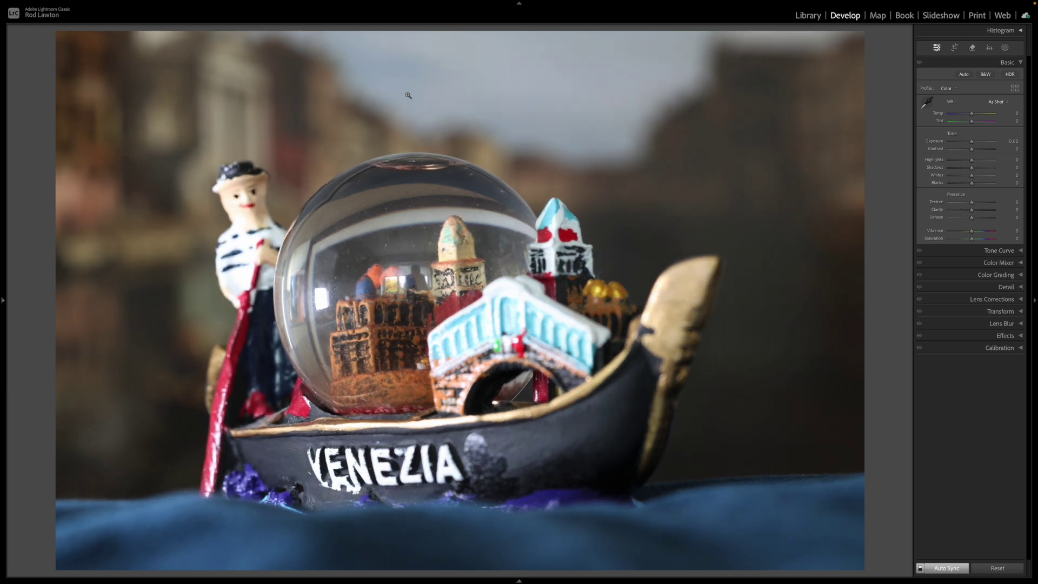
pyautogui.press('Right')
pyautogui.press('Right')
pyautogui.press('Right')
pyautogui.press('Right')
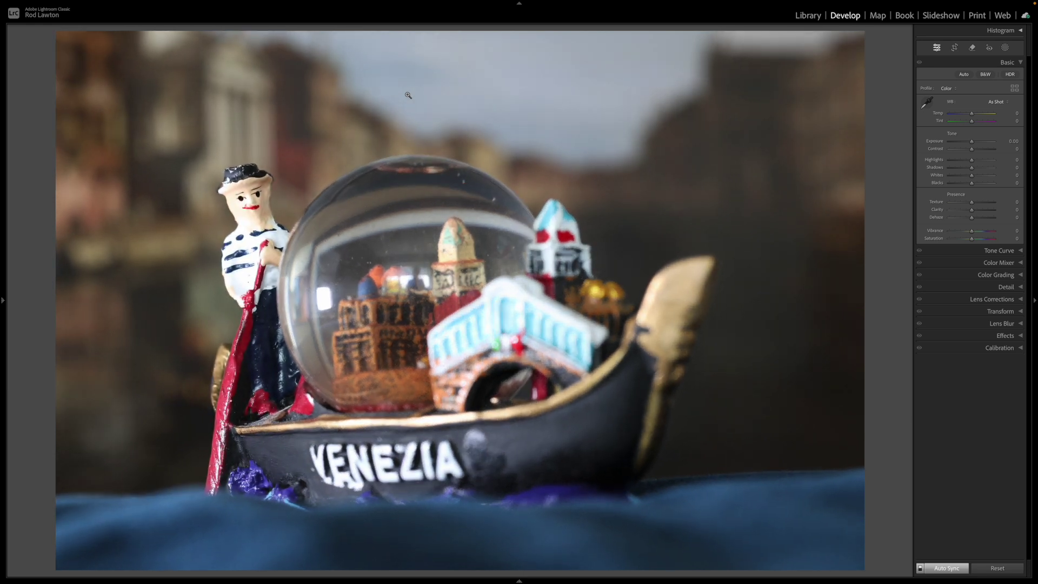
pyautogui.press('Right')
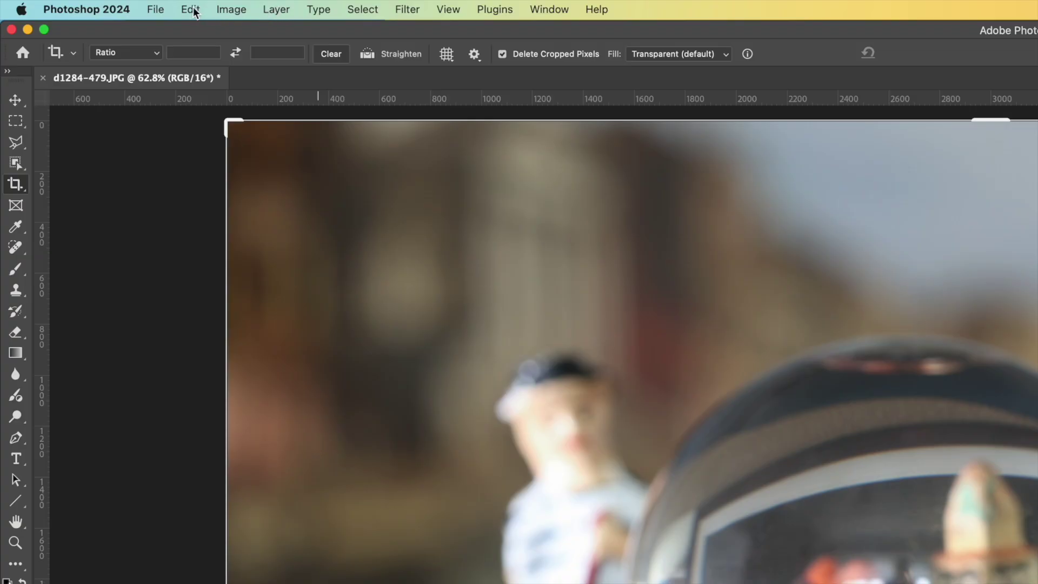
# In Photoshop, auto-align the selected layers using the Auto projection, without vignette removal or geometric distortion correction.
pyautogui.click(194, 11)
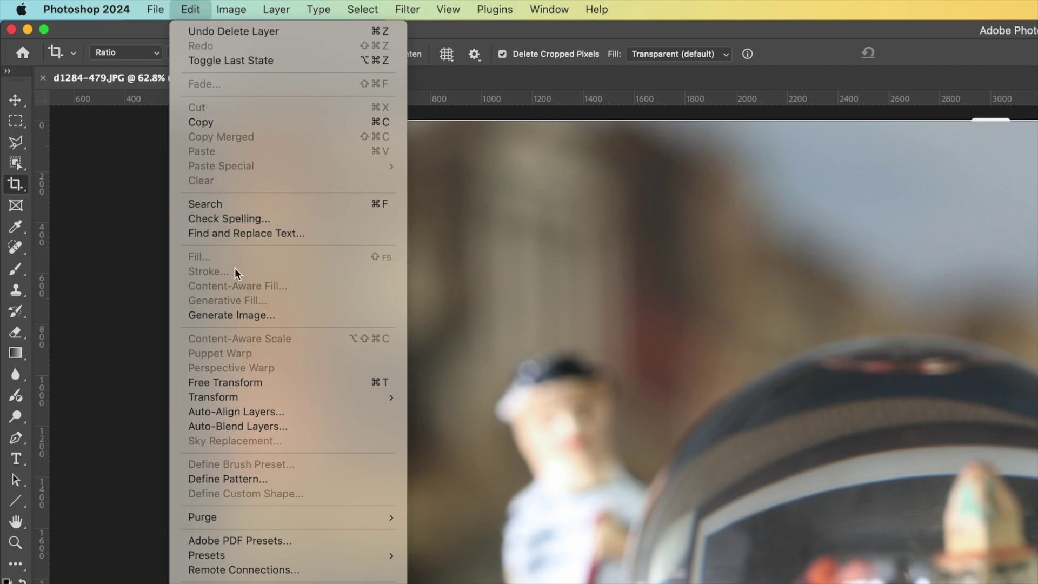
pyautogui.click(236, 411)
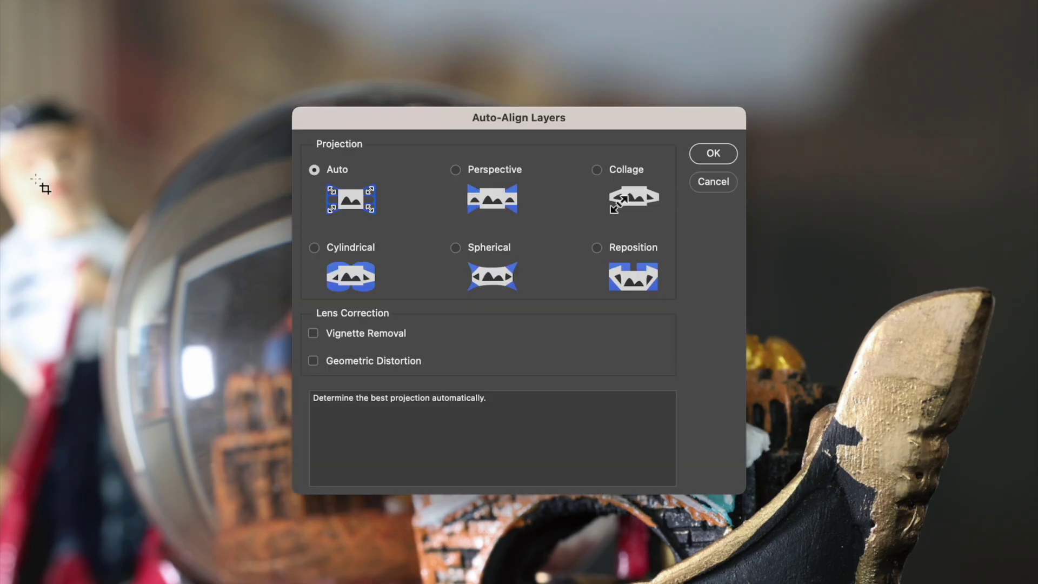
pyautogui.click(720, 155)
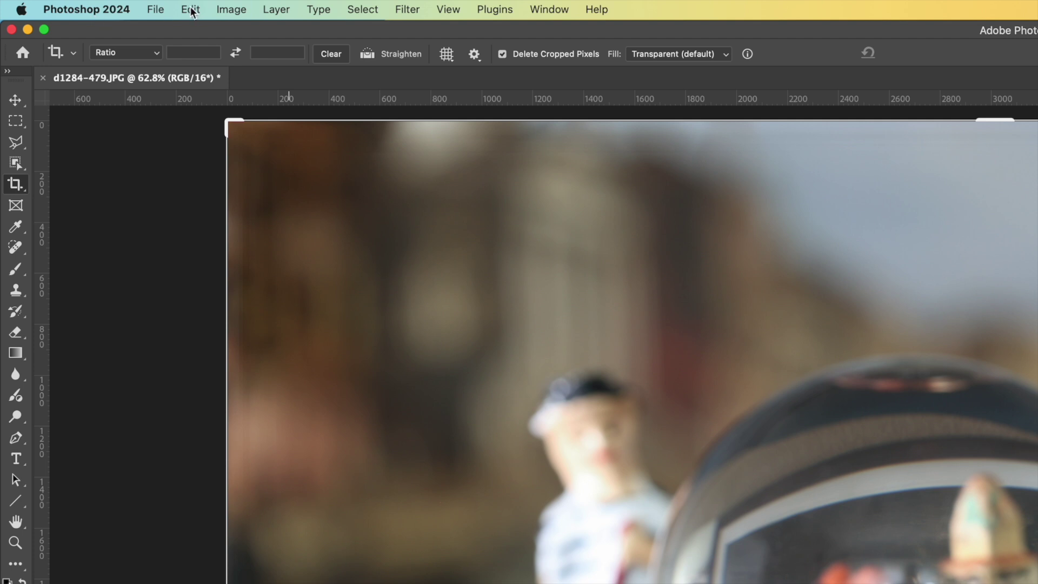
# Auto-blend the aligned layers with the Stack Images method, Seamless Tones and Colors, and Content Aware Fill Transparent Areas.
pyautogui.click(192, 11)
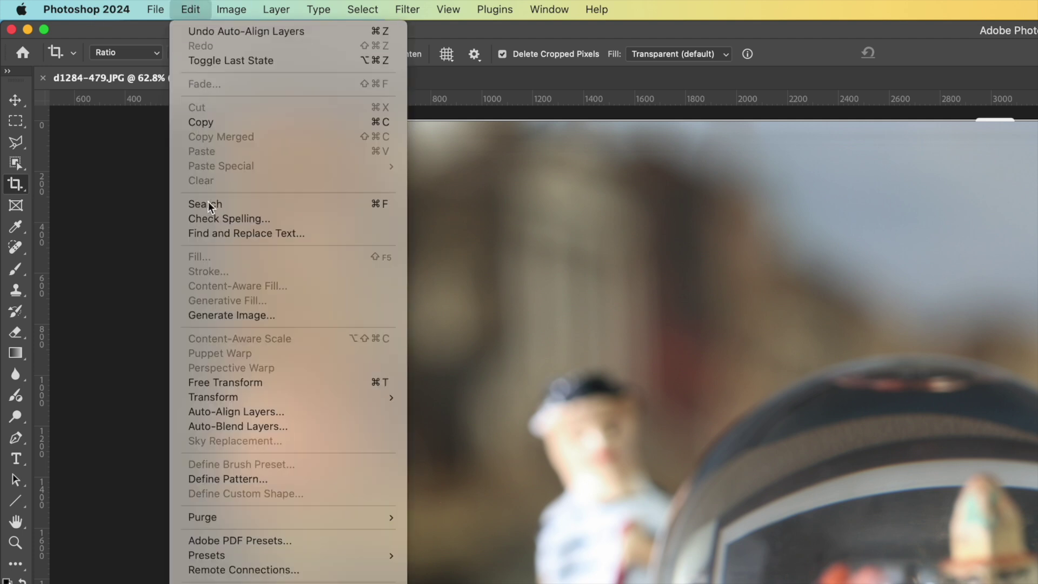
pyautogui.click(204, 430)
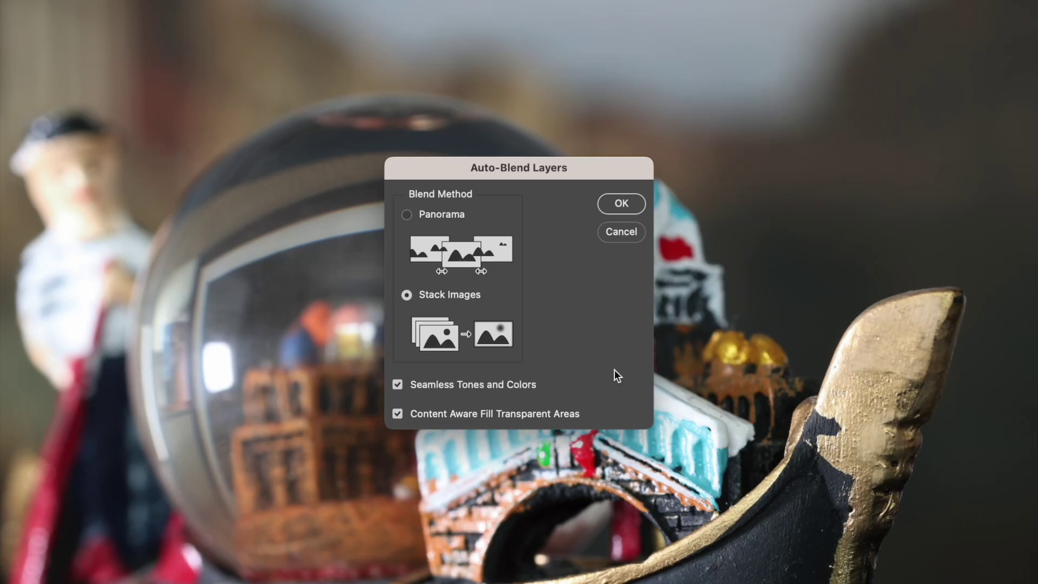
pyautogui.click(622, 205)
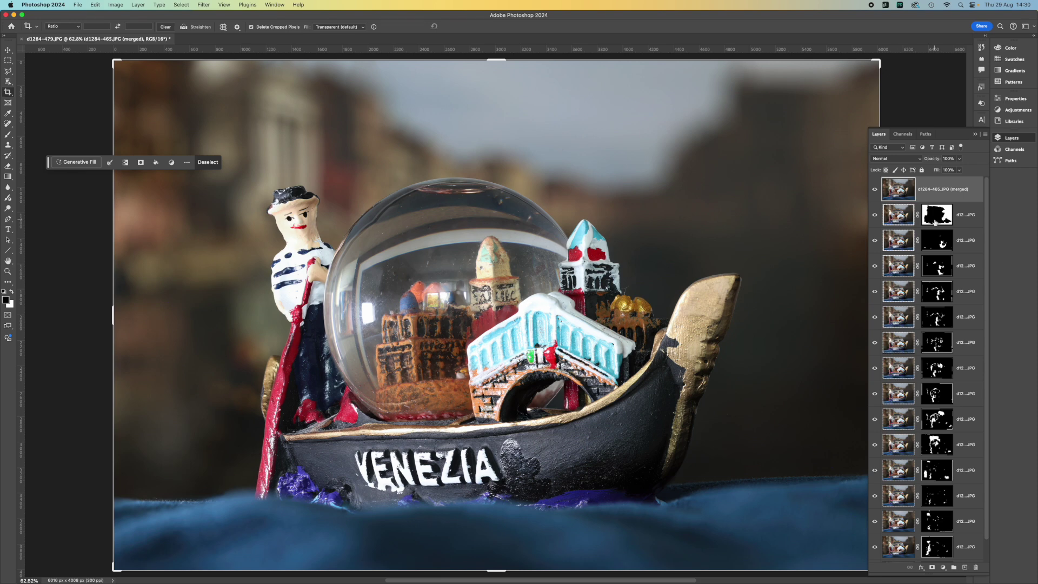
# Isolate the masked layers below the merged one in turn to examine which sharp areas each frame contributes.
pyautogui.click(875, 217)
pyautogui.keyDown('alt'); pyautogui.click(875, 216); pyautogui.keyUp('alt')
pyautogui.keyDown('alt'); pyautogui.click(875, 241); pyautogui.keyUp('alt')
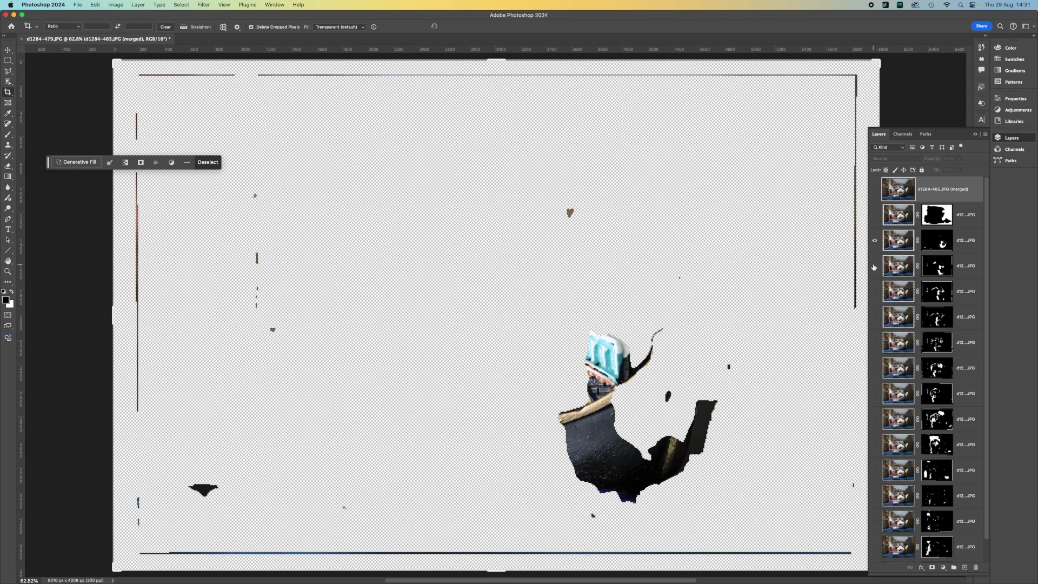
pyautogui.keyDown('alt'); pyautogui.click(875, 267); pyautogui.keyUp('alt')
pyautogui.keyDown('alt'); pyautogui.click(875, 292); pyautogui.keyUp('alt')
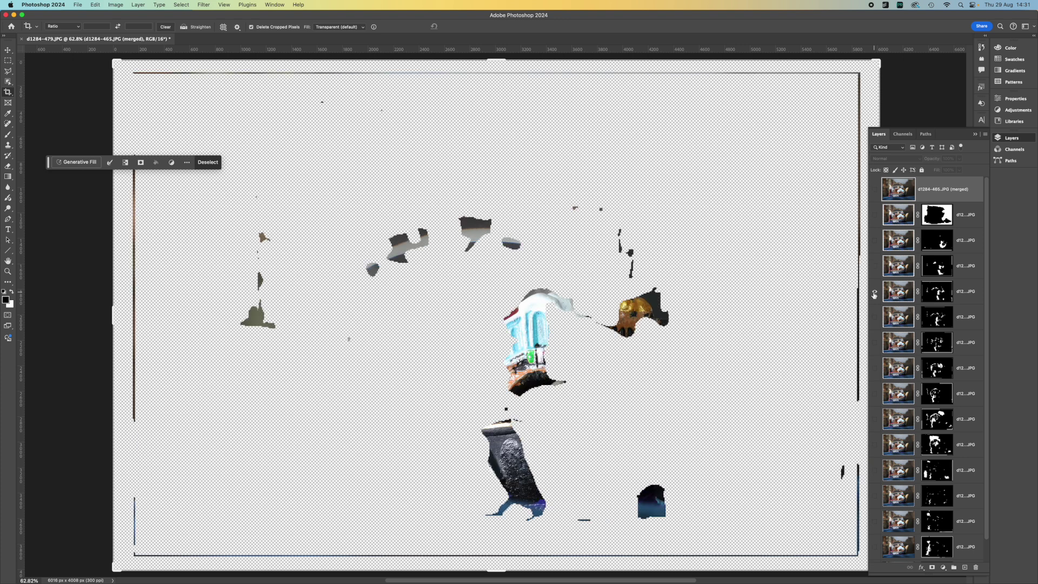
pyautogui.keyDown('alt'); pyautogui.click(876, 318); pyautogui.keyUp('alt')
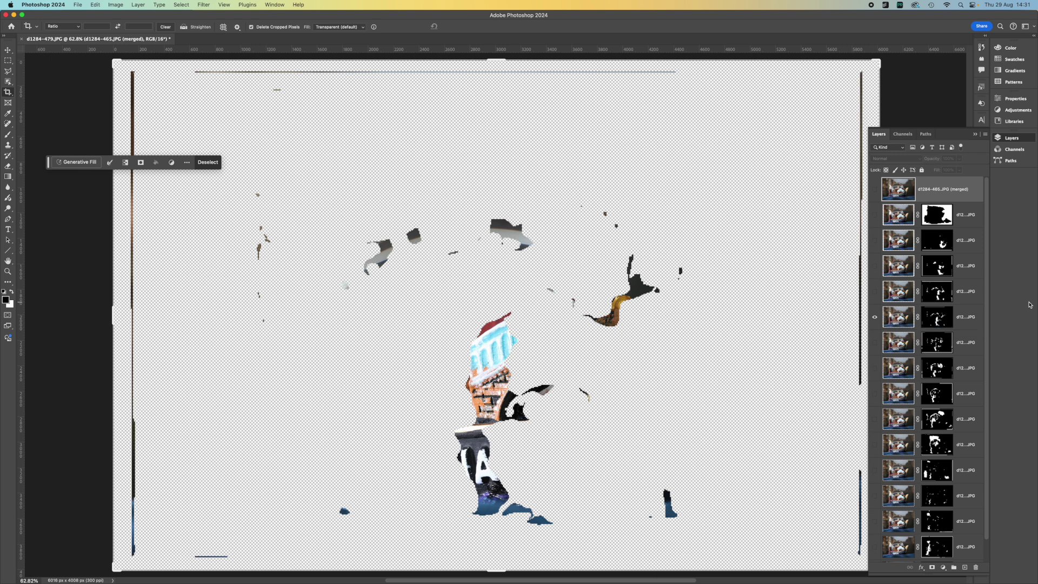
# Show the merged layer again and inspect the focus-stacked gondola at 100% before returning to the full image.
pyautogui.click(875, 189)
pyautogui.scroll(3, 503, 383)
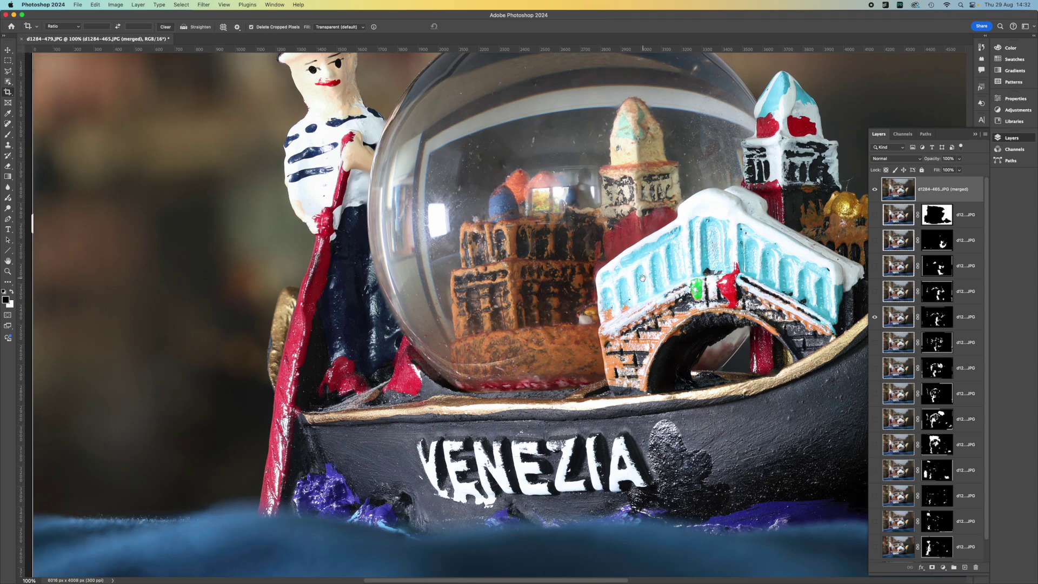
pyautogui.scroll(-5, 503, 383)
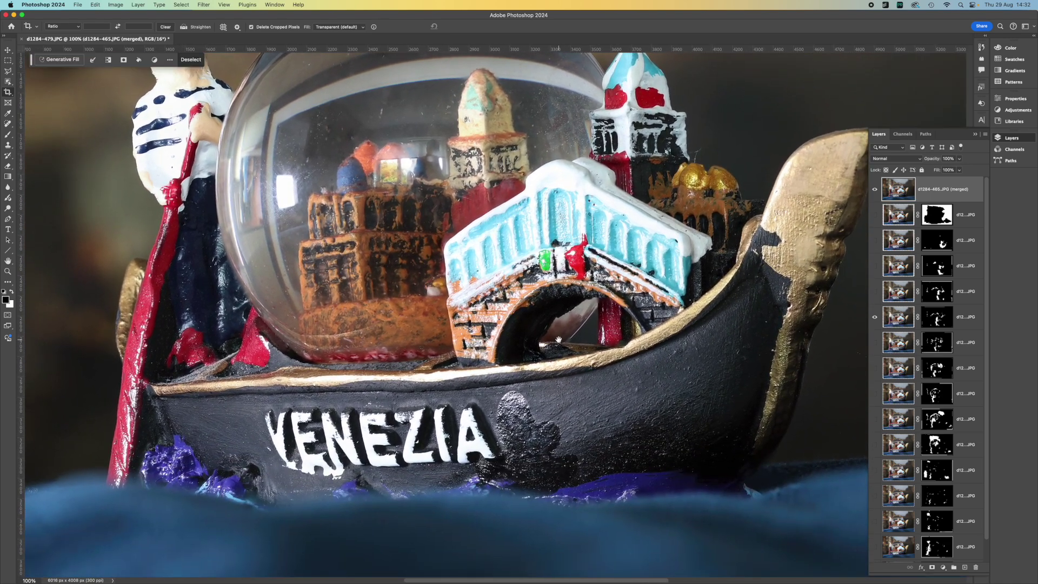
pyautogui.scroll(-3, 560, 341)
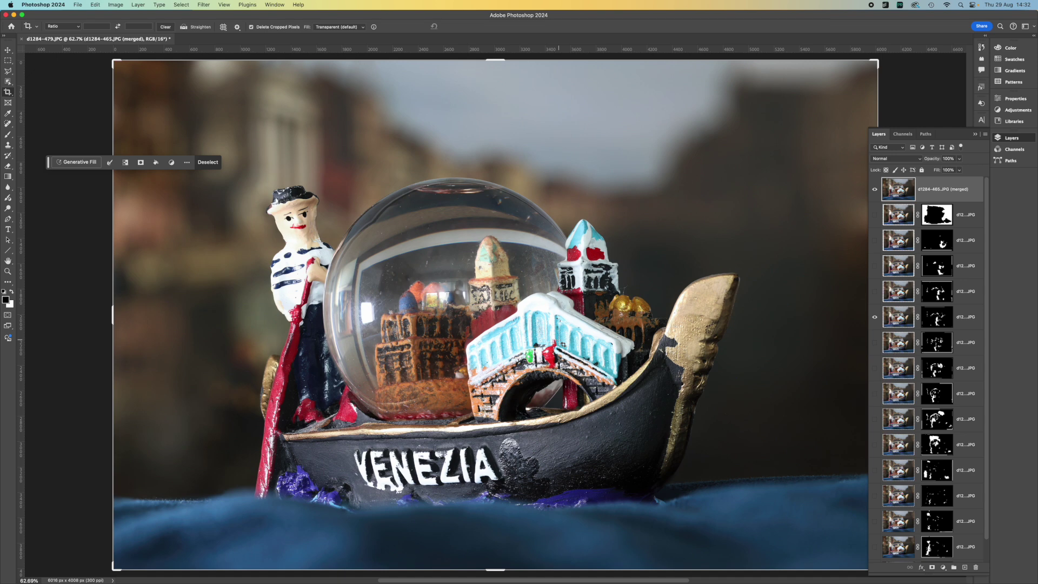
pyautogui.press('super+alt+shift+w')
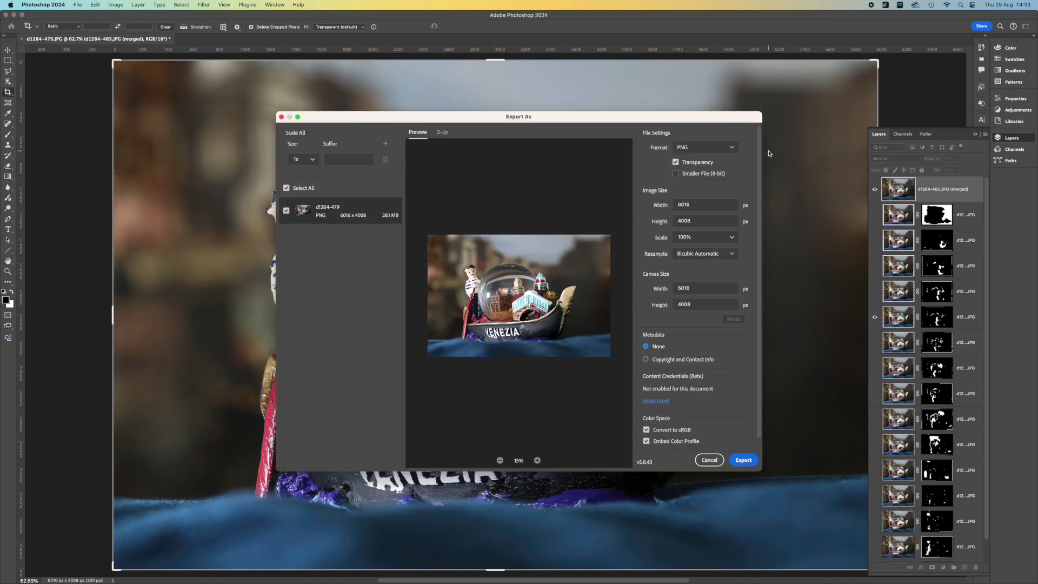
pyautogui.click(731, 148)
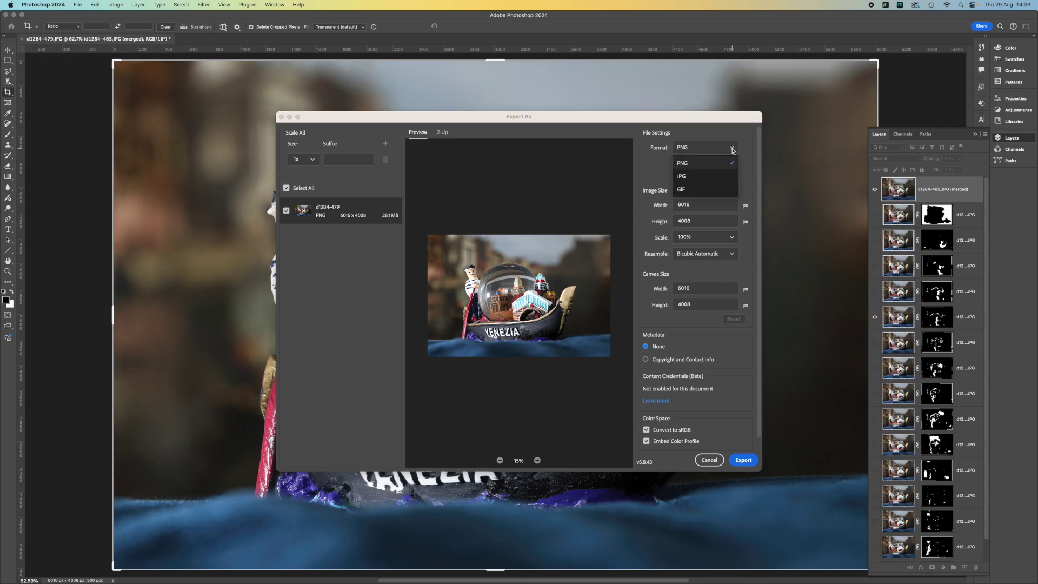
pyautogui.click(687, 181)
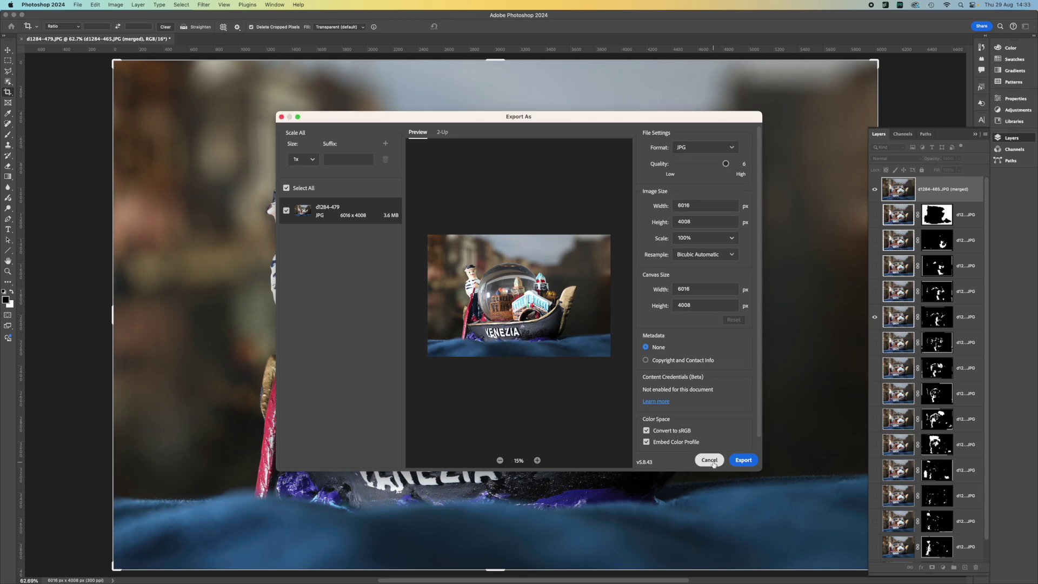
pyautogui.click(712, 463)
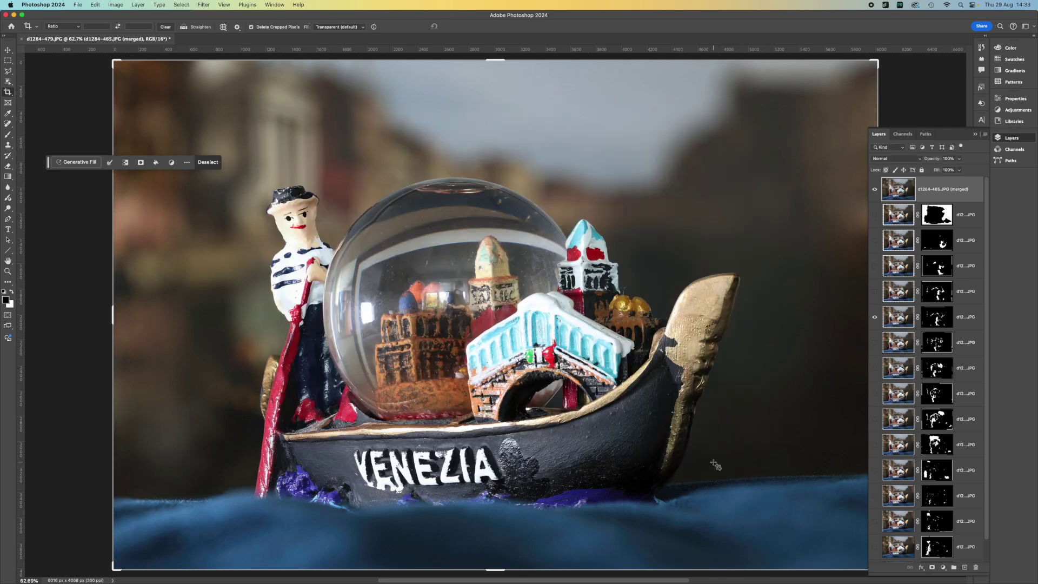
# Collapse the layer list to leave the merged image unobstructed.
pyautogui.click(976, 135)
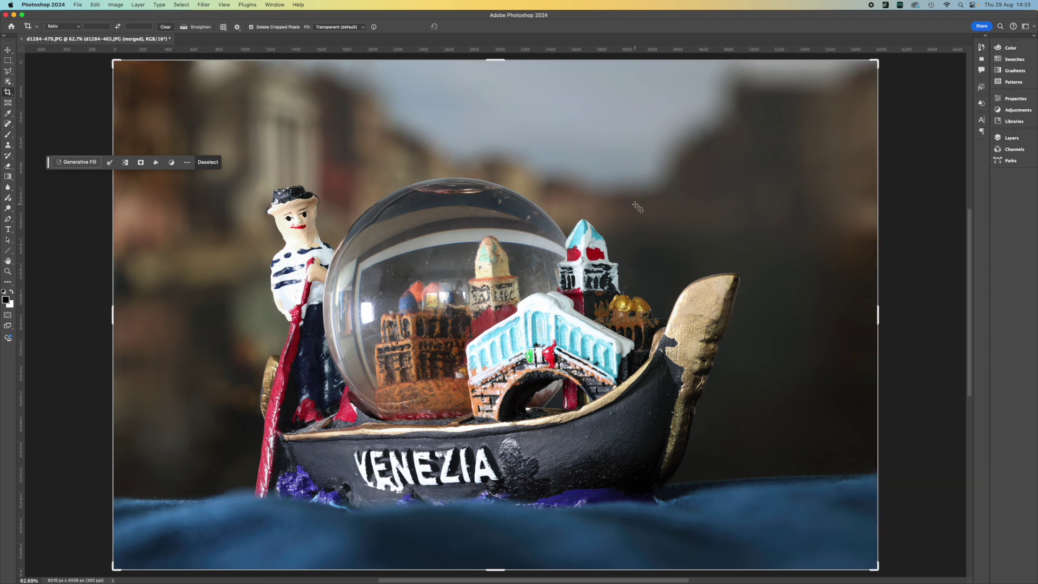